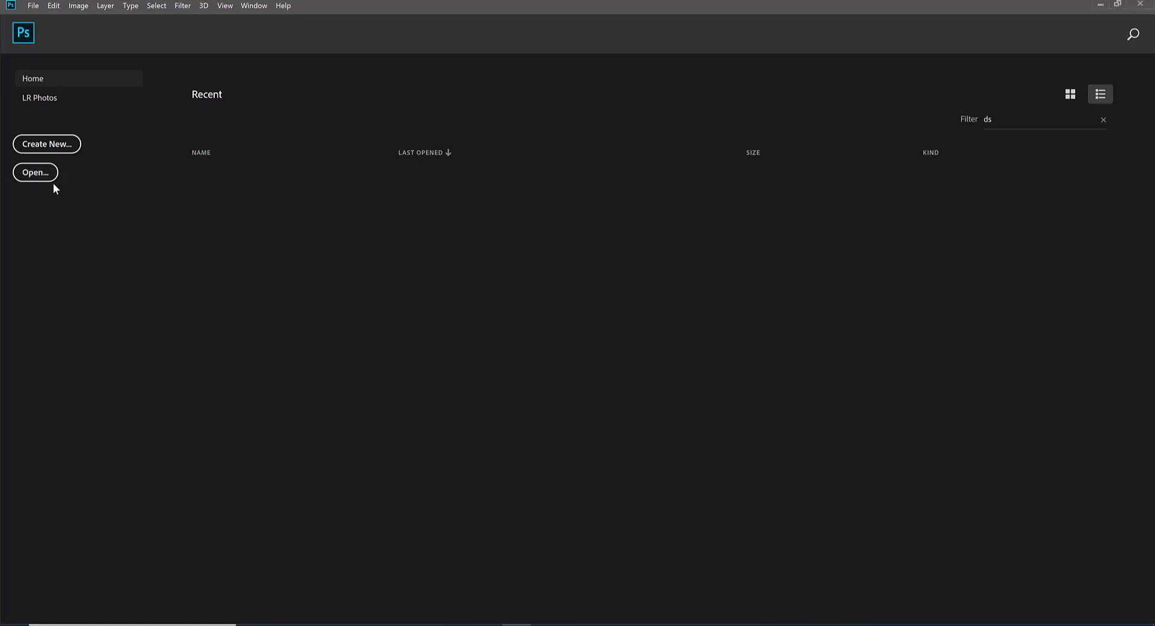
Step: From the Home screen, browse to the subsribe-anim folder on the Desktop
{"action": "left_click", "coordinate": [36, 174]}
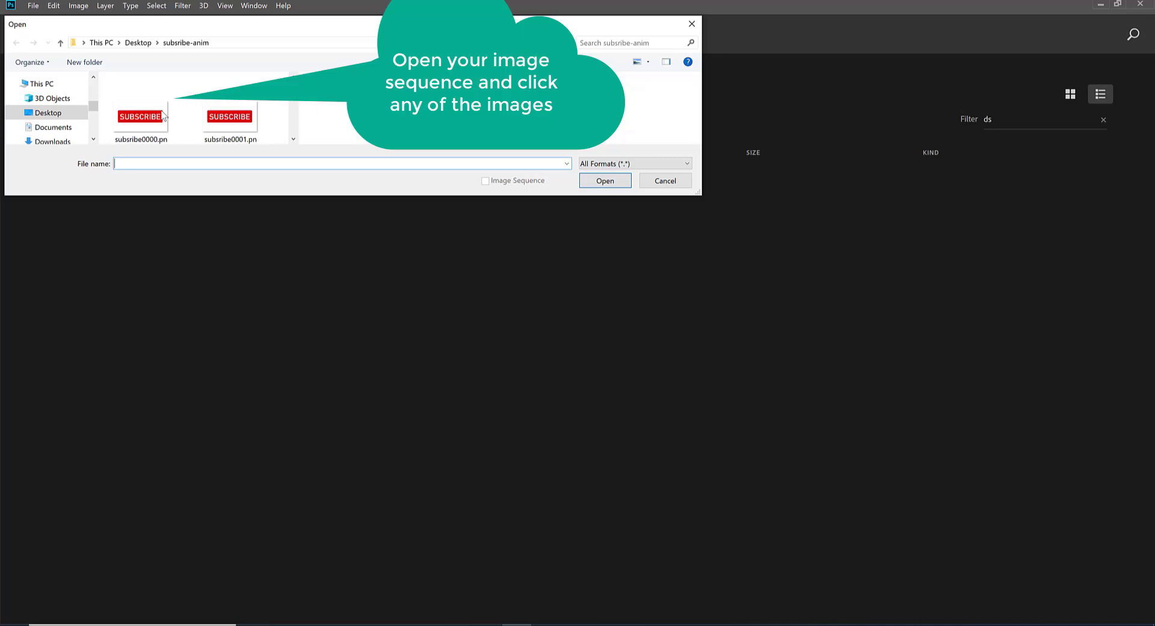
Step: Open subsribe0000.png with the Image Sequence option enabled
{"action": "left_click", "coordinate": [150, 115]}
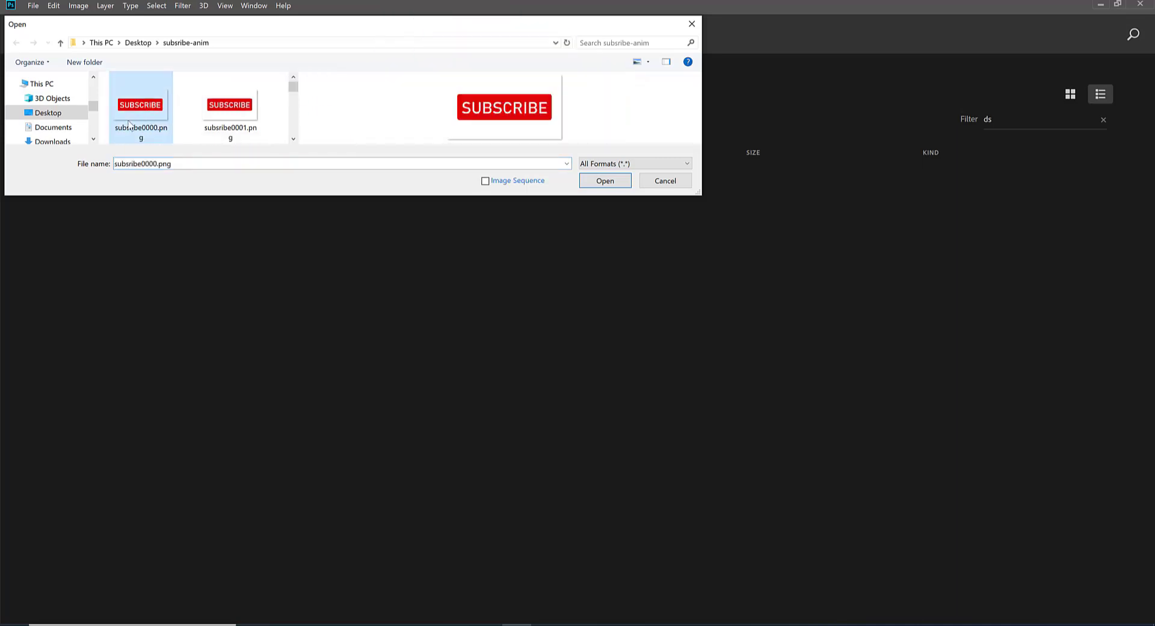
{"action": "left_click", "coordinate": [486, 182]}
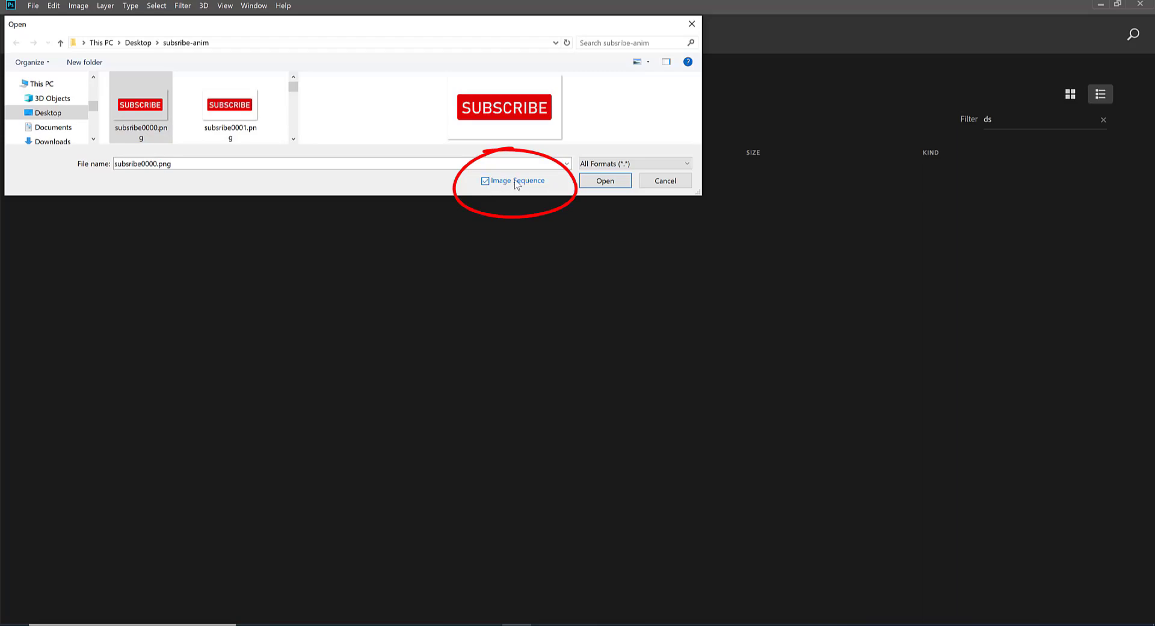
{"action": "left_click", "coordinate": [602, 181]}
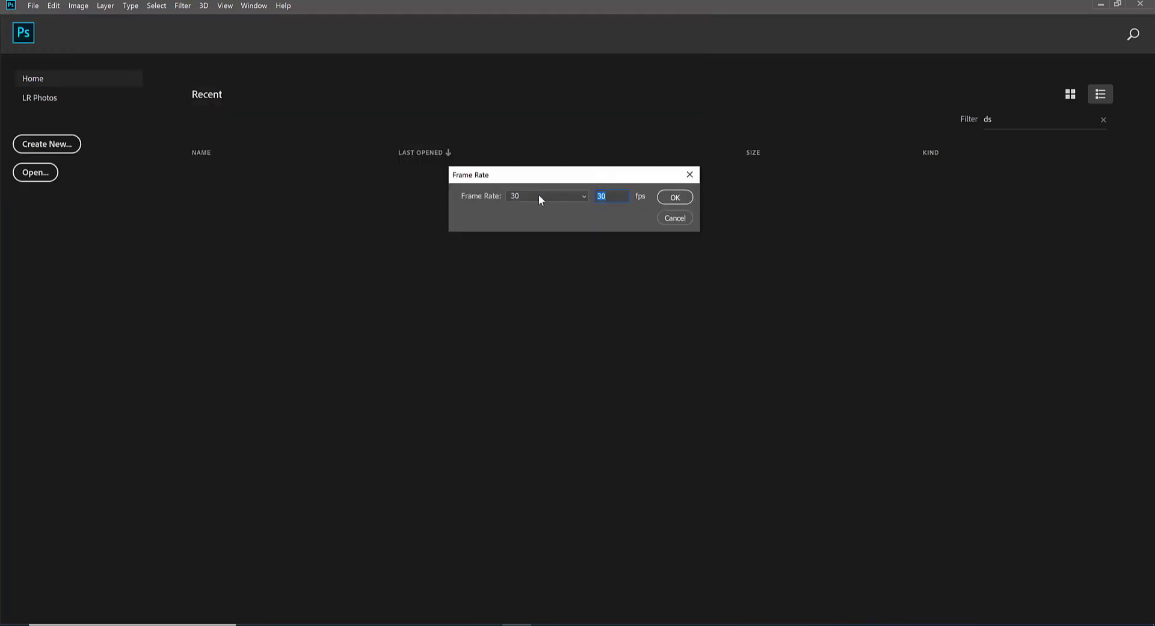
Step: Keep the frame rate at 30 fps and import the sequence
{"action": "left_click", "coordinate": [539, 195]}
{"action": "left_click", "coordinate": [535, 286]}
{"action": "left_click", "coordinate": [668, 198]}
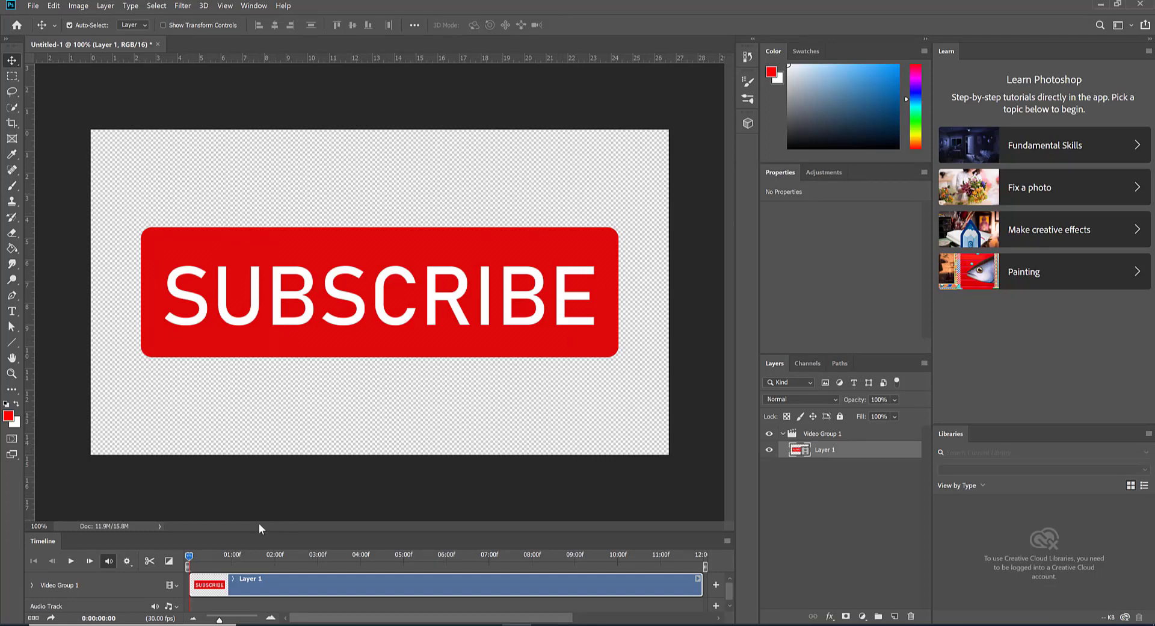
{"action": "left_click", "coordinate": [223, 8]}
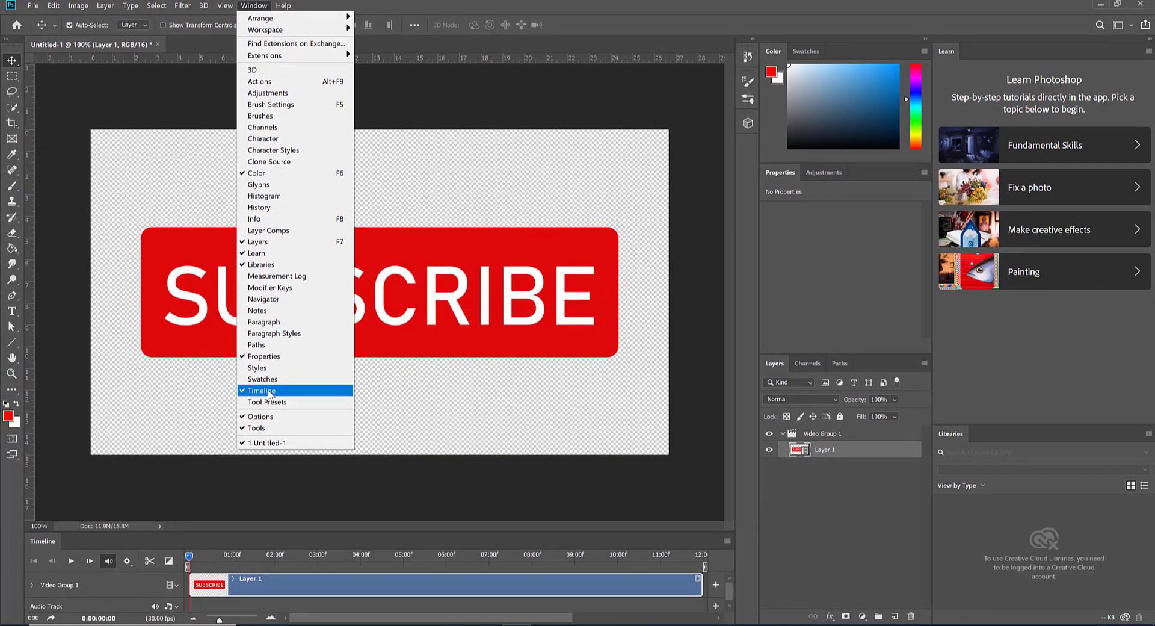
{"action": "left_click", "coordinate": [269, 392]}
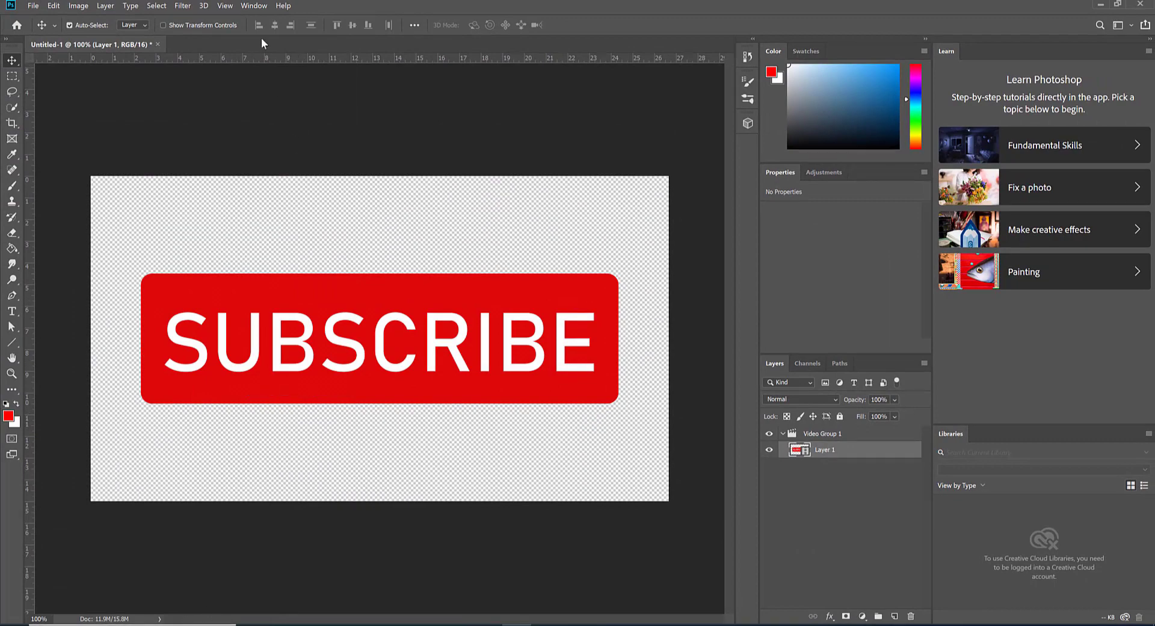
{"action": "left_click", "coordinate": [264, 5]}
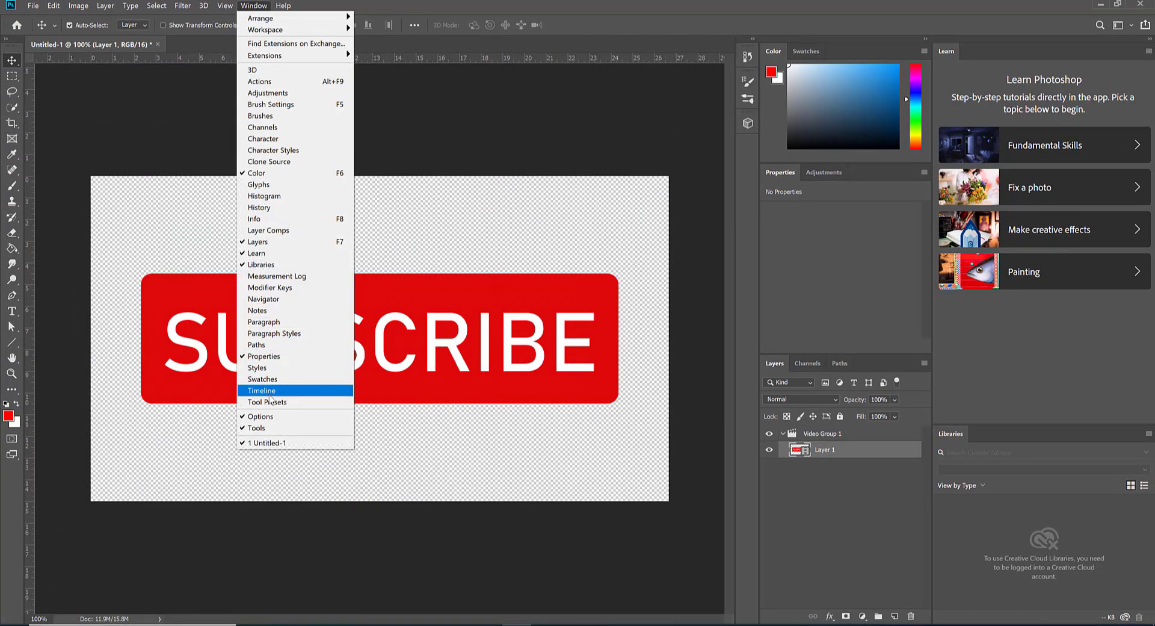
{"action": "left_click", "coordinate": [265, 391]}
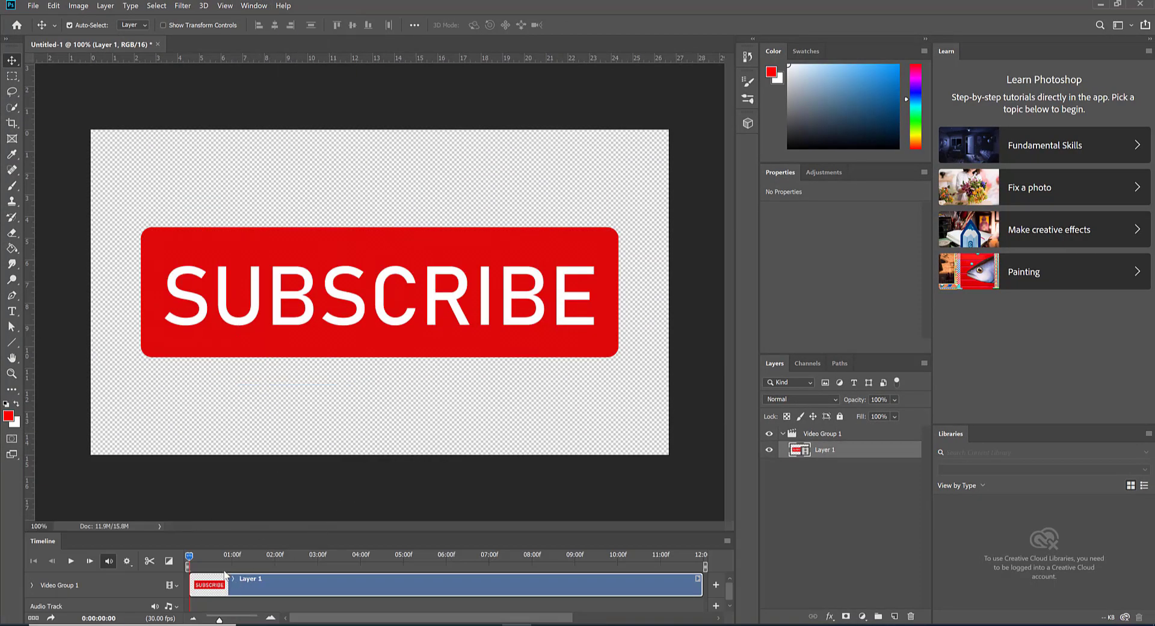
Step: Preview Video Group 1's animation, then open File > Export > Render Video
{"action": "left_click", "coordinate": [70, 581]}
{"action": "left_click", "coordinate": [69, 564]}
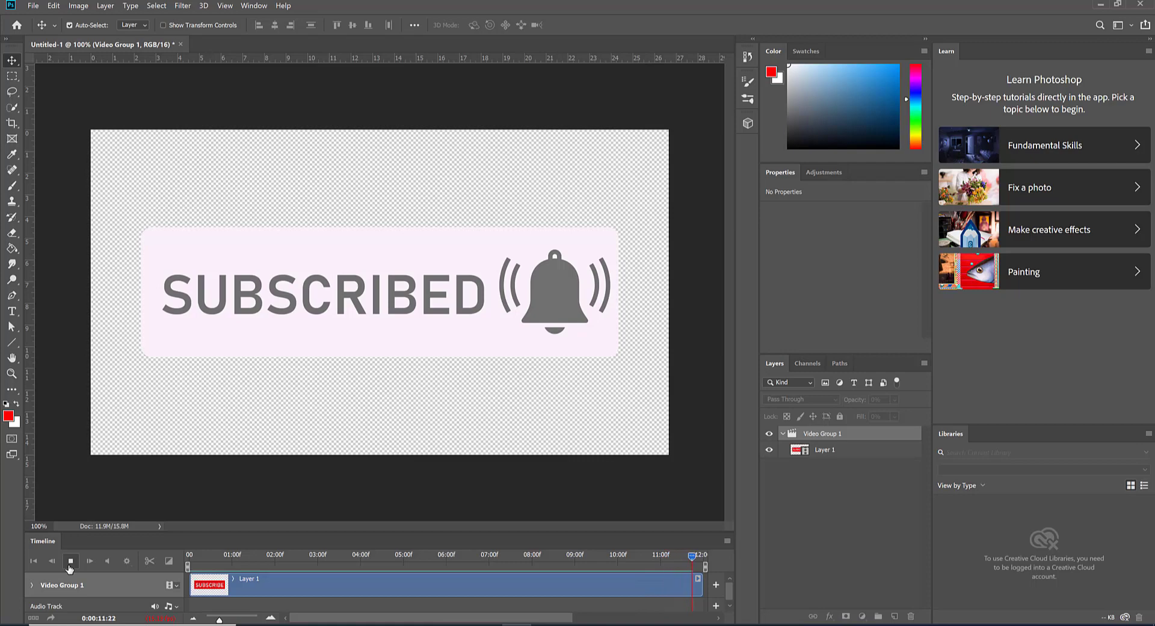
{"action": "left_click", "coordinate": [69, 562]}
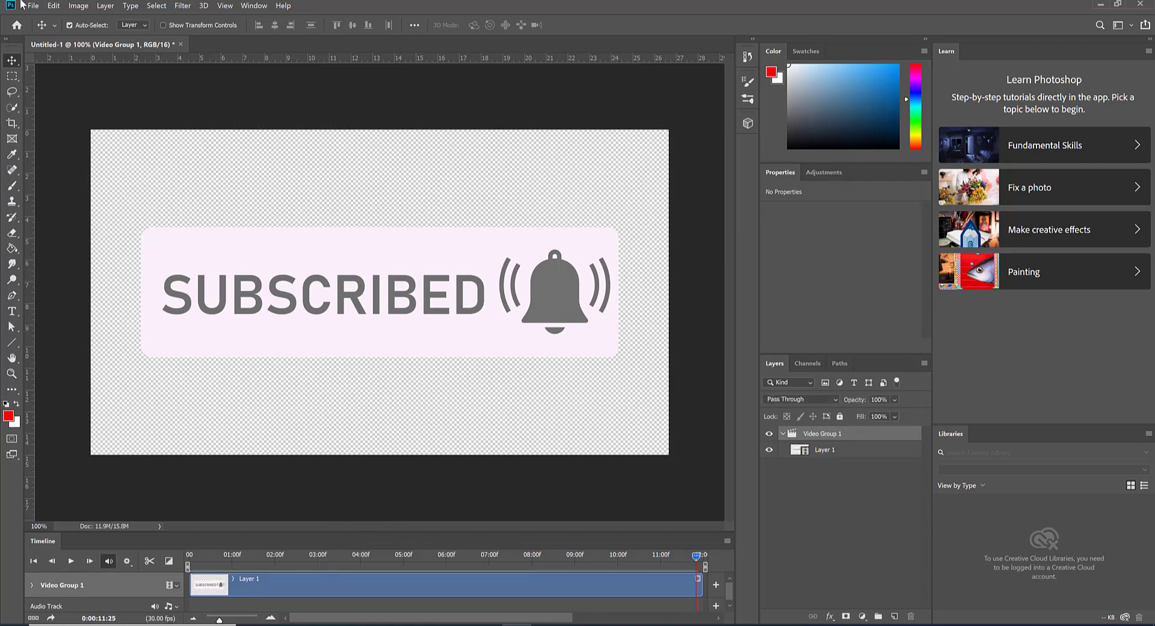
{"action": "left_click", "coordinate": [32, 6]}
{"action": "mouse_move", "coordinate": [54, 162]}
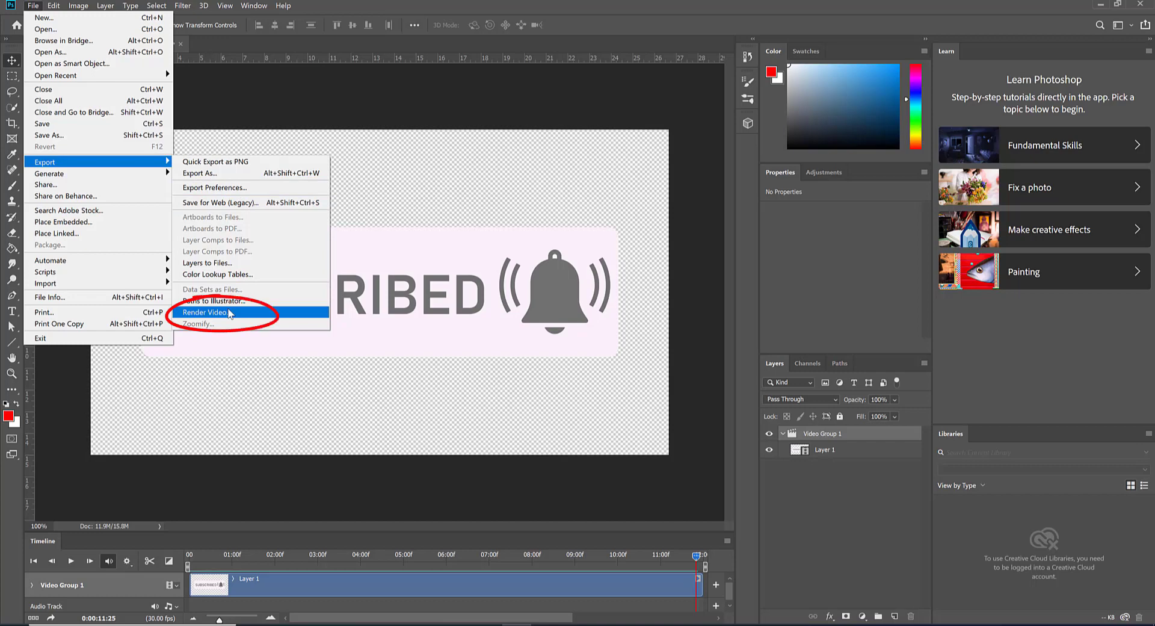
{"action": "left_click", "coordinate": [230, 312]}
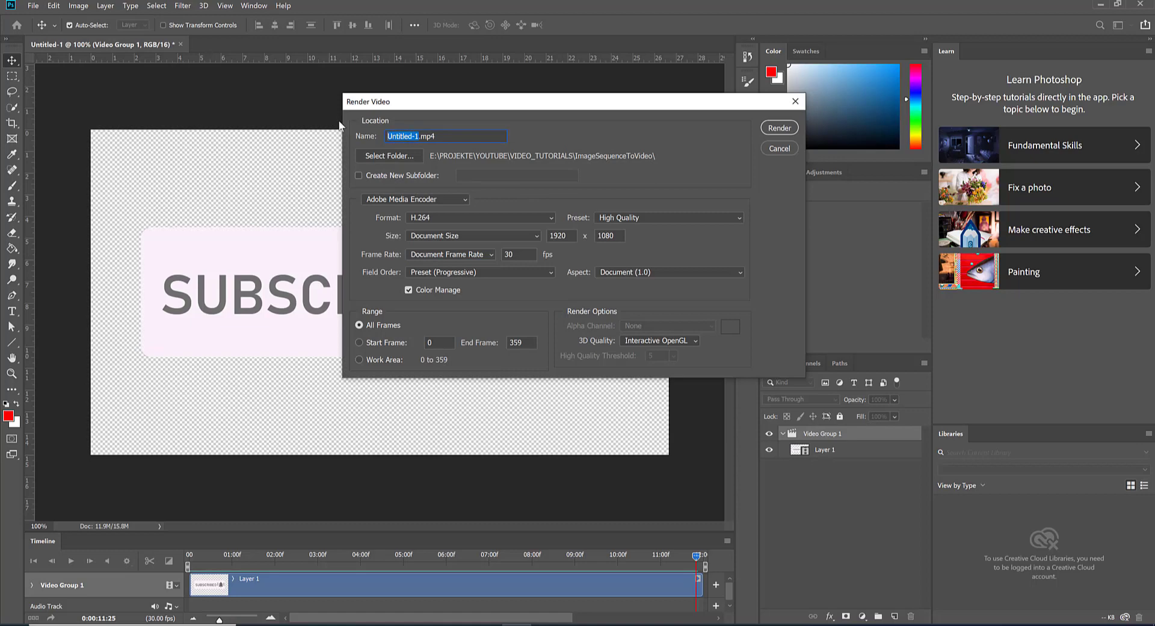
Step: Name the output ExportedSequence, keeping H.264 format with the High Quality preset
{"action": "type", "text": "Export"}
{"action": "type", "text": "edSequence"}
{"action": "left_click", "coordinate": [456, 219]}
{"action": "left_click", "coordinate": [457, 221]}
{"action": "left_click", "coordinate": [456, 244]}
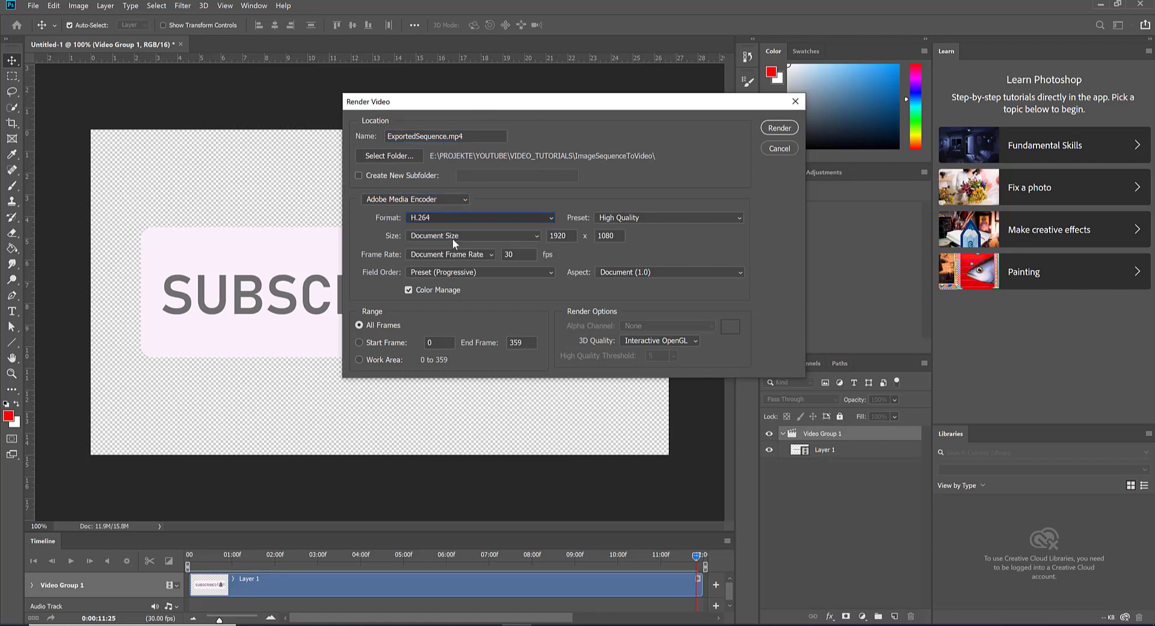
{"action": "left_click", "coordinate": [626, 220]}
{"action": "left_click", "coordinate": [481, 234]}
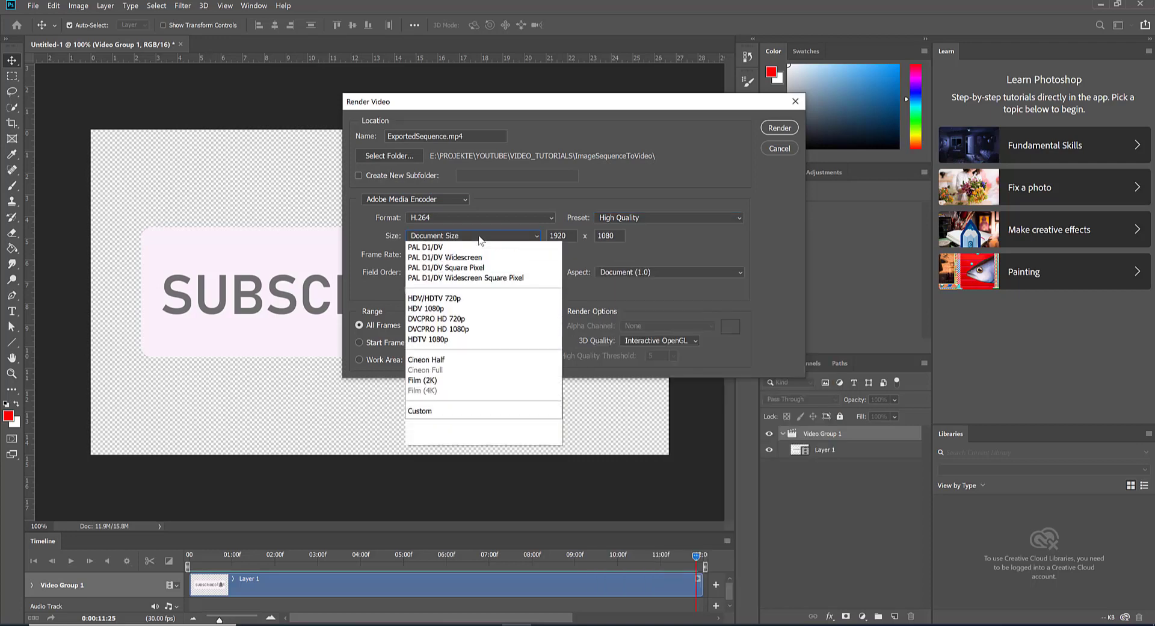
Step: Keep Document Size, Document Frame Rate and Interactive OpenGL 3D quality
{"action": "left_click", "coordinate": [479, 235]}
{"action": "left_click", "coordinate": [479, 236]}
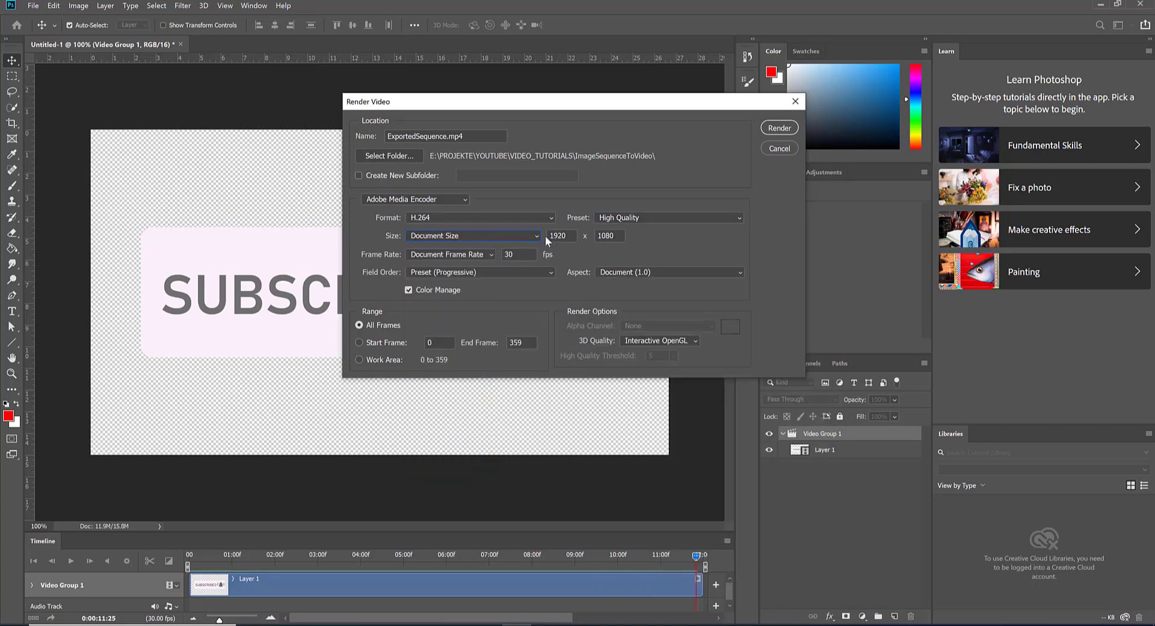
{"action": "left_click", "coordinate": [473, 255]}
{"action": "left_click", "coordinate": [475, 257]}
{"action": "left_click", "coordinate": [667, 338]}
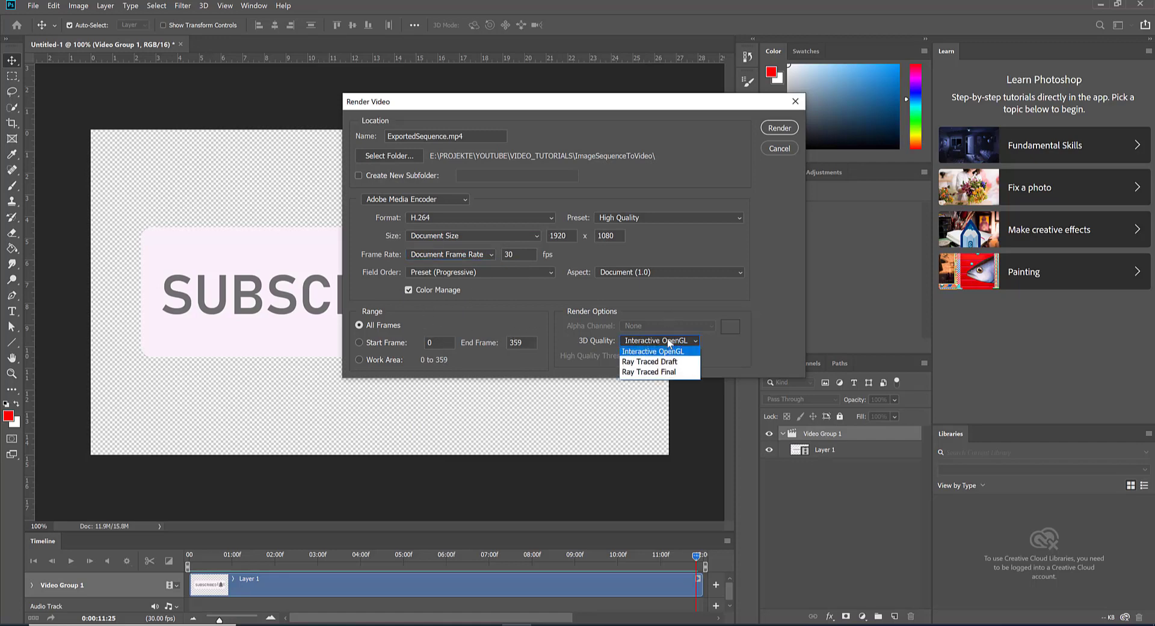
{"action": "left_click", "coordinate": [667, 337]}
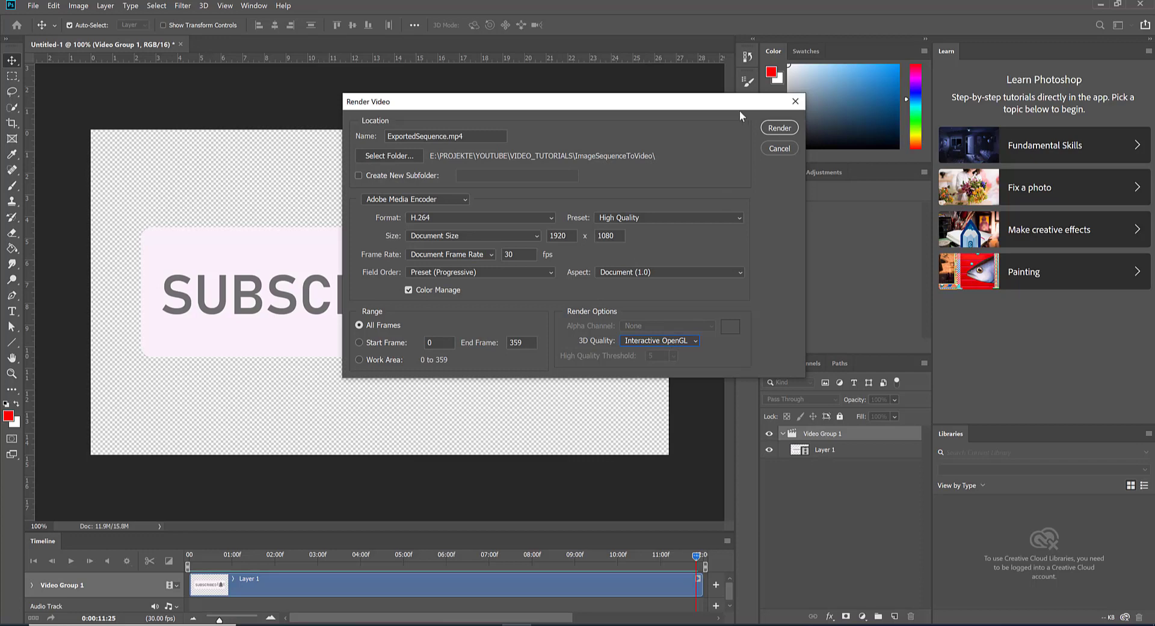
Step: Render the video, then play ExportedSequence.mp4 from the ImageSequenceToVideo folder
{"action": "left_click", "coordinate": [780, 129]}
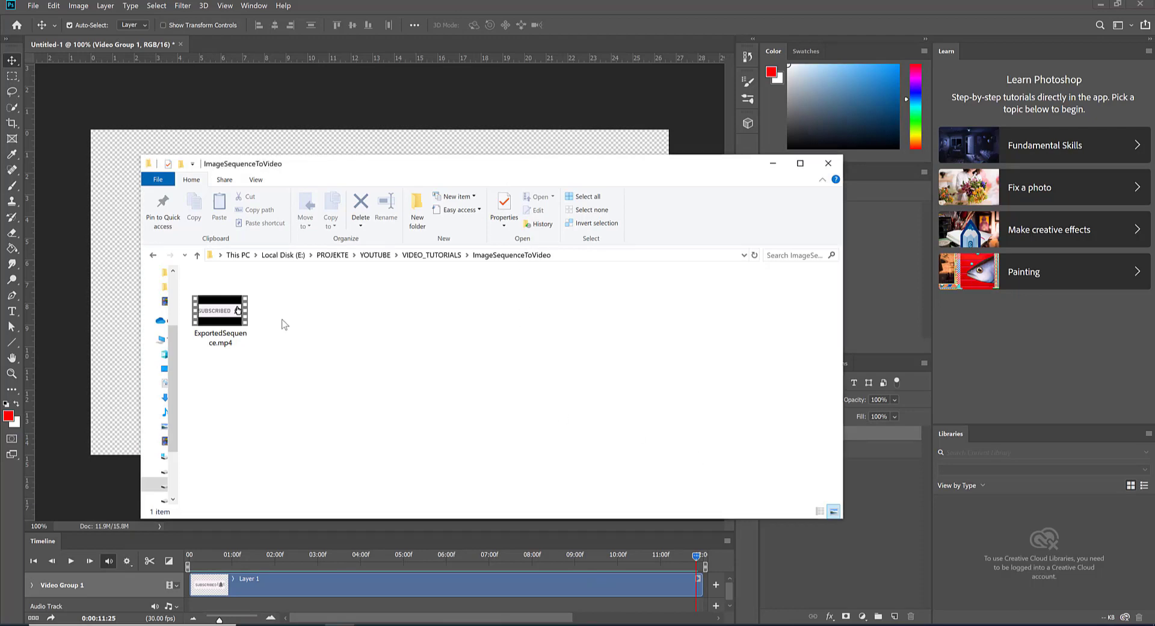
{"action": "left_click", "coordinate": [223, 316]}
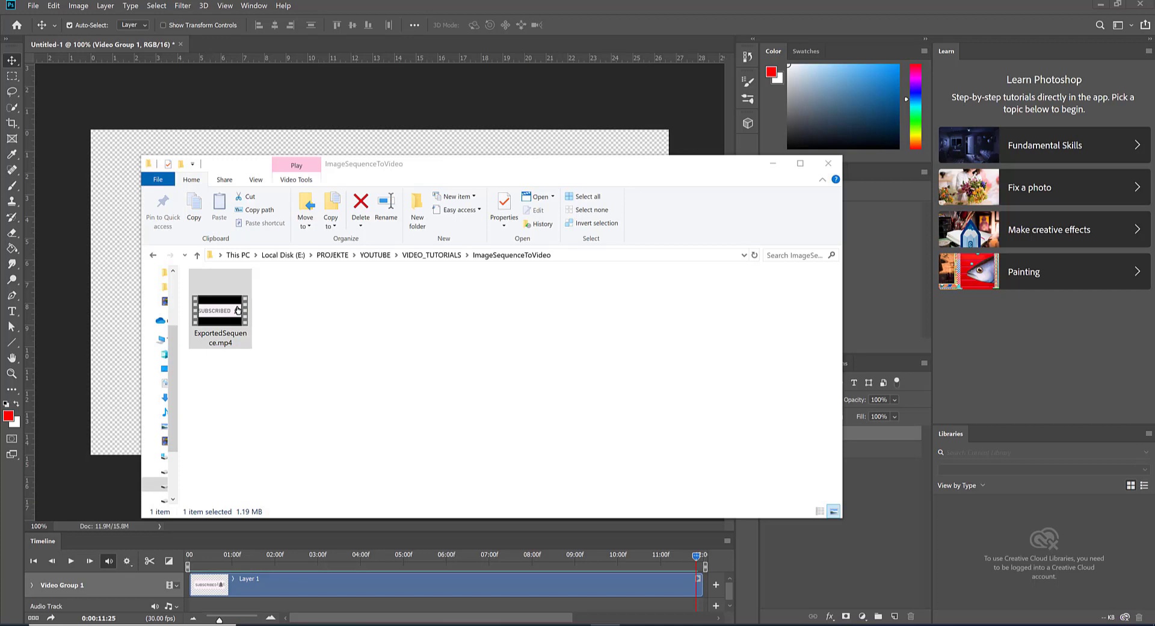
{"action": "double_click", "coordinate": [238, 310]}
{"action": "double_click", "coordinate": [358, 91]}
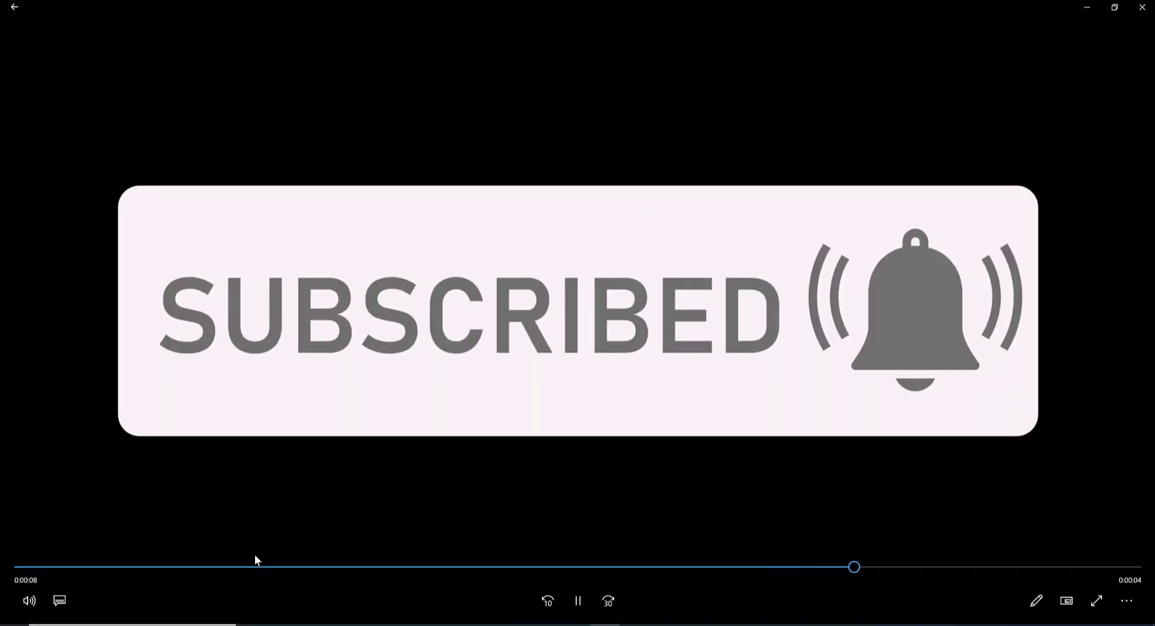
Step: Restart the exported video from the beginning in Movies & TV
{"action": "left_click", "coordinate": [17, 566]}
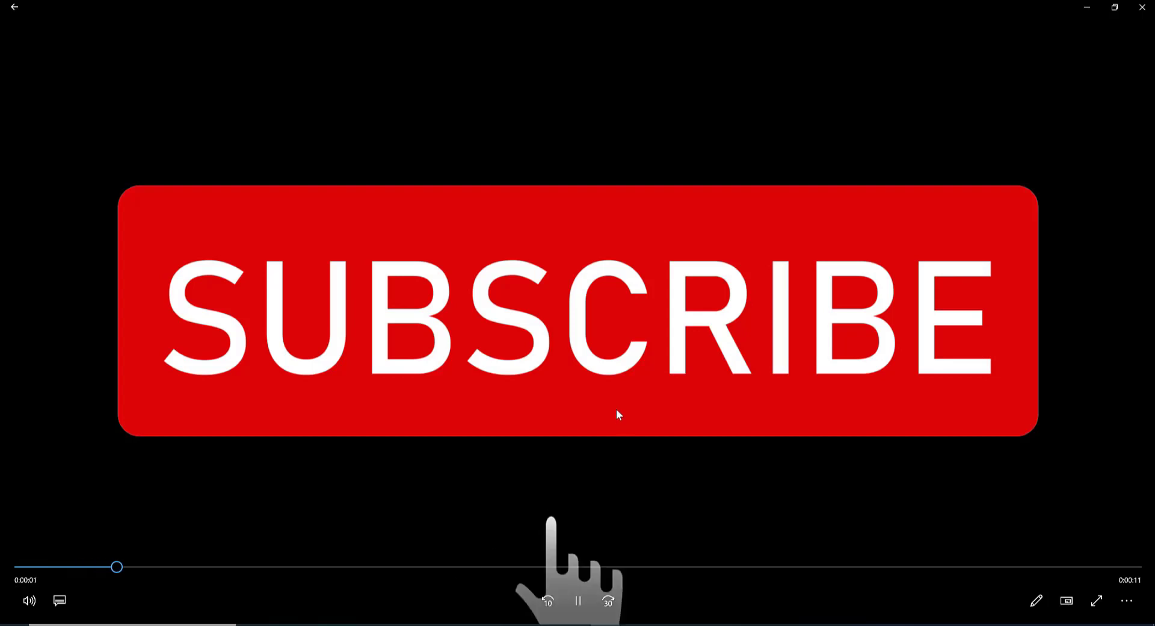